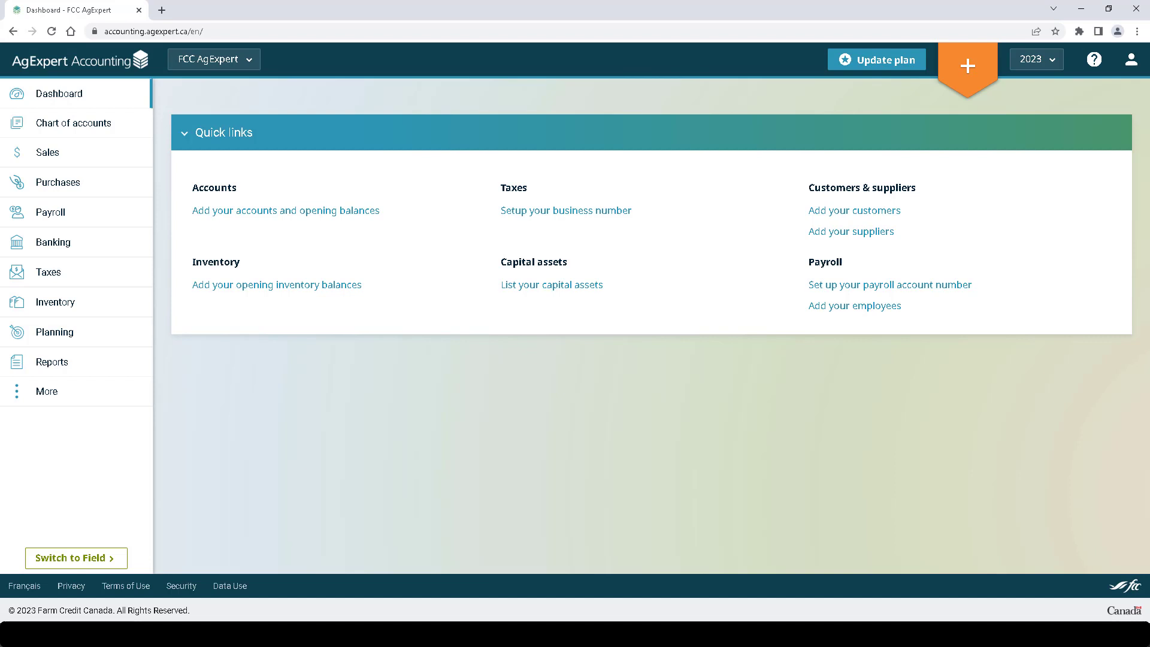
Save the business information from the Payroll & Taxes settings with the GST registration number field selected
click(1120, 64)
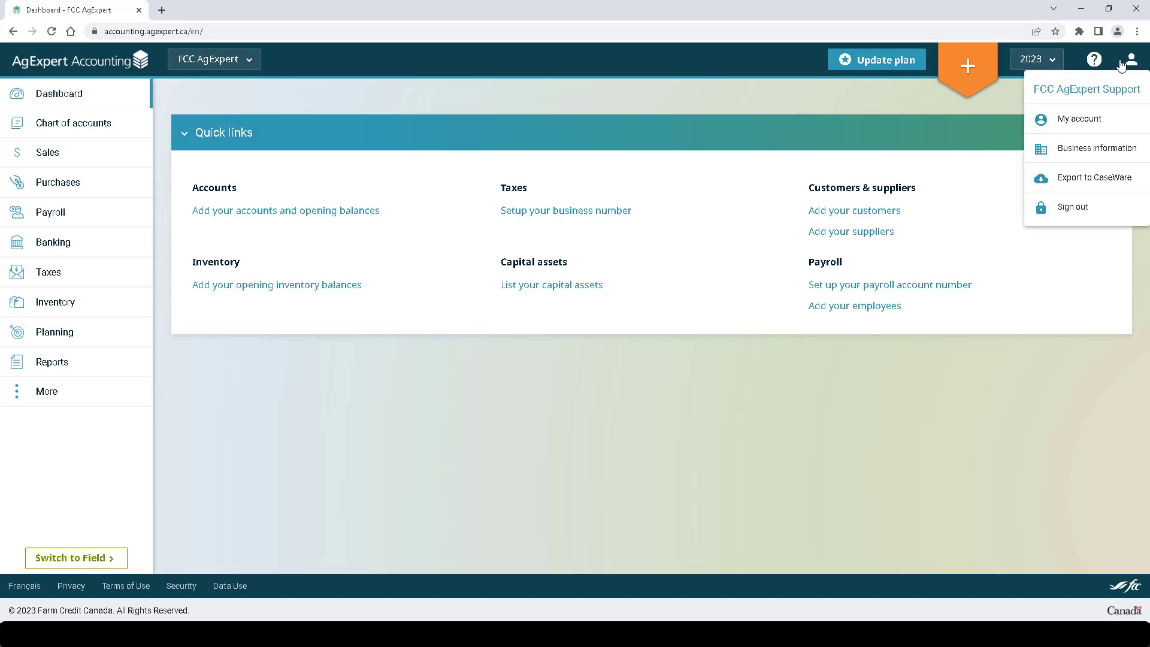
click(1109, 148)
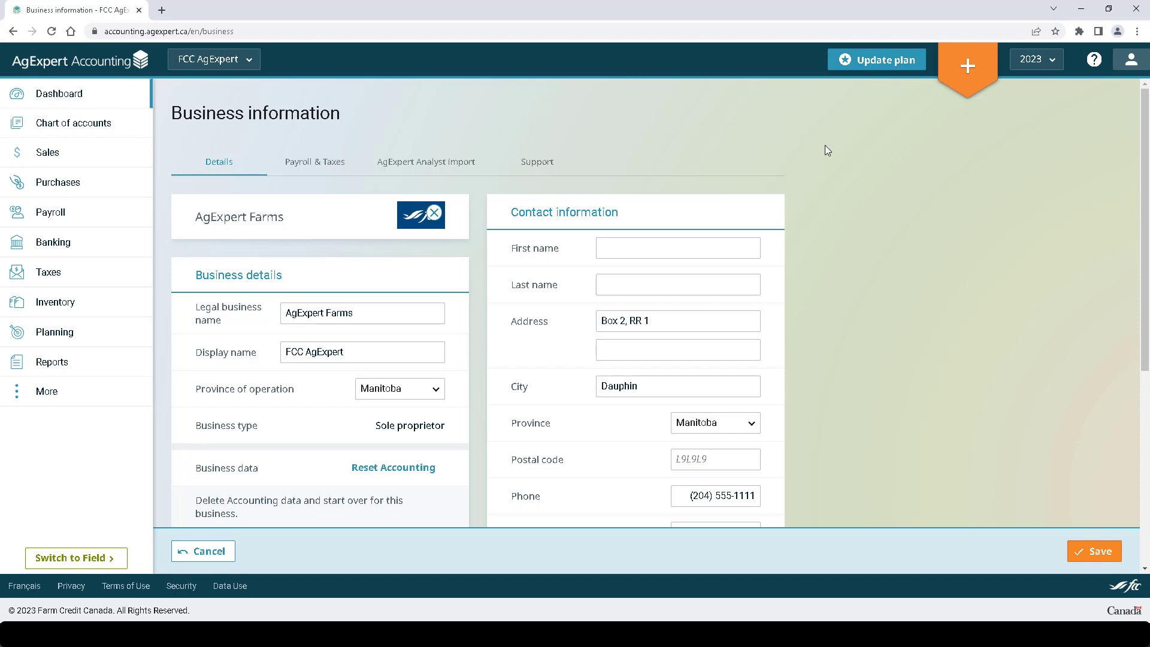
click(324, 167)
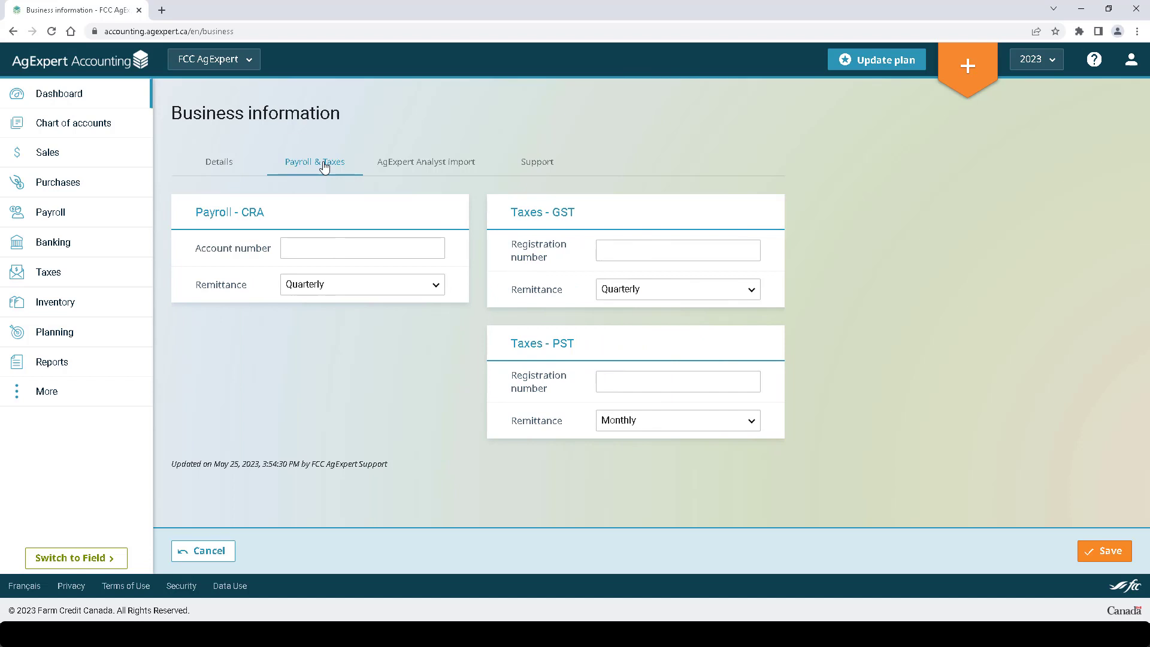
click(611, 255)
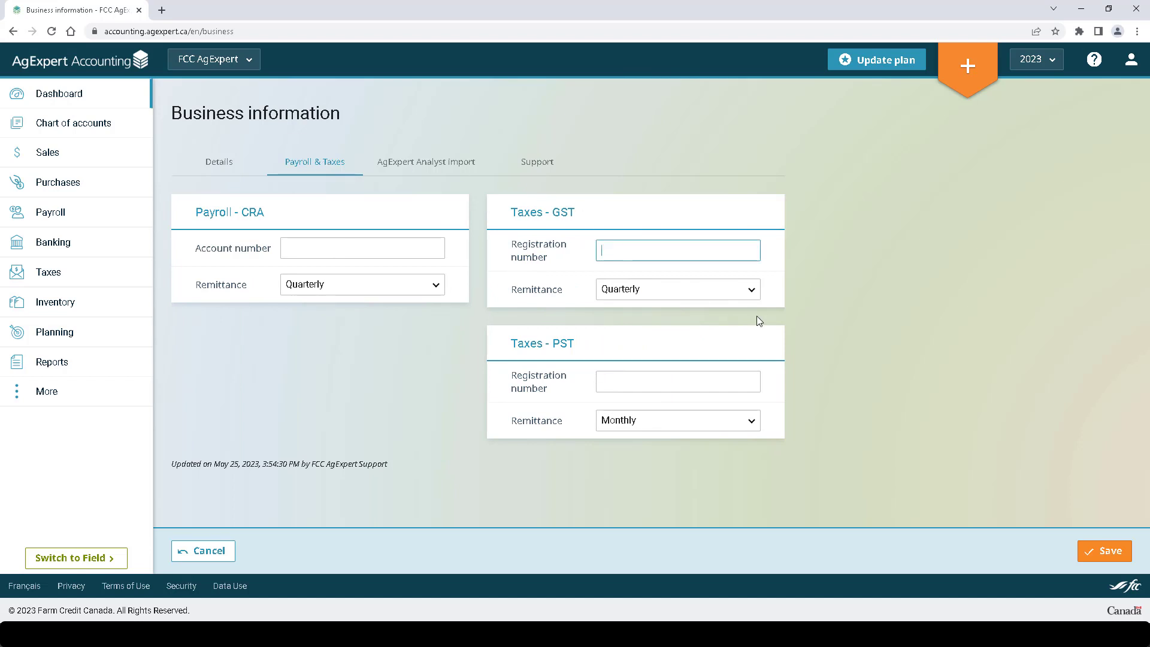
click(1104, 552)
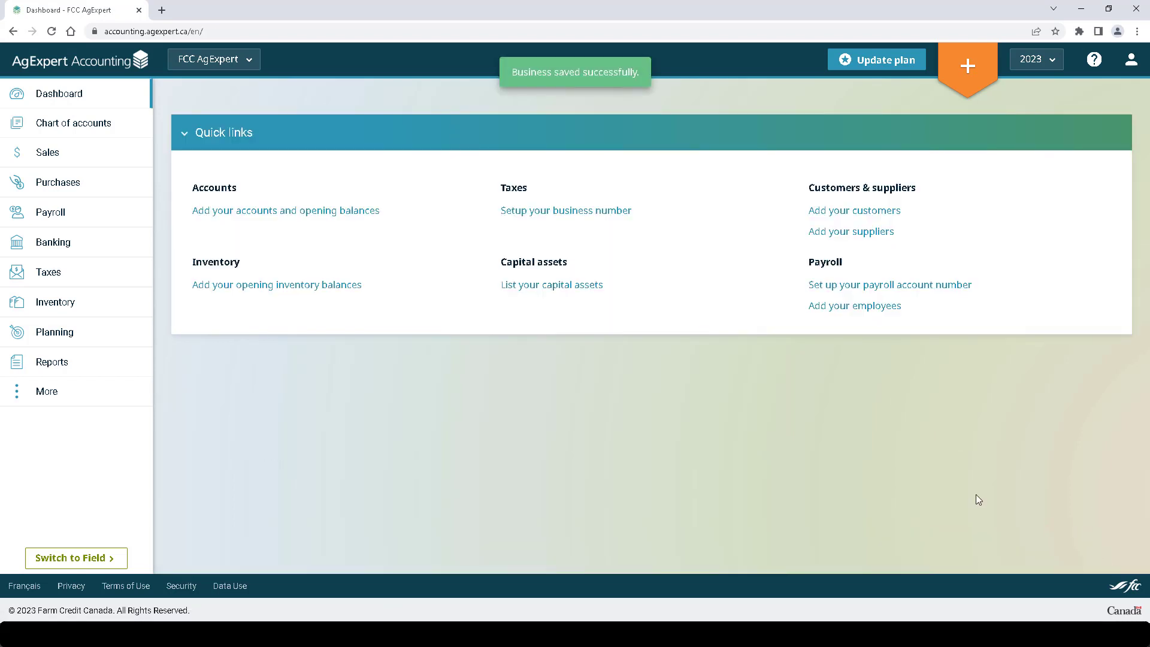
From Sales > Customers, set customer statements to use the first template
click(128, 158)
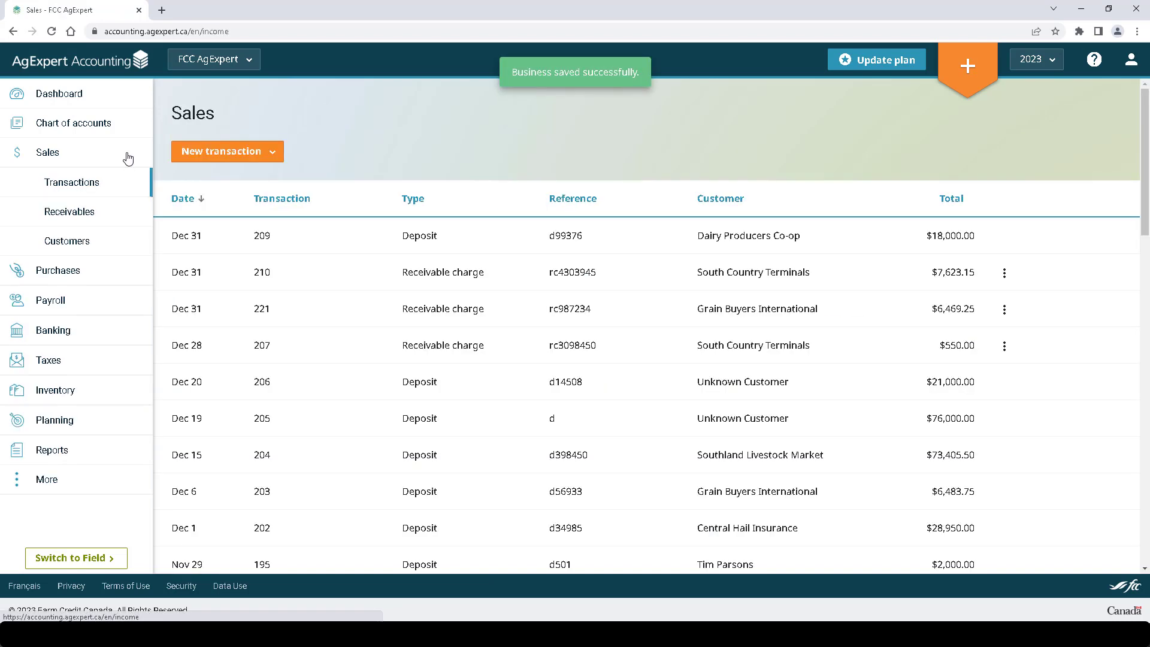
click(123, 243)
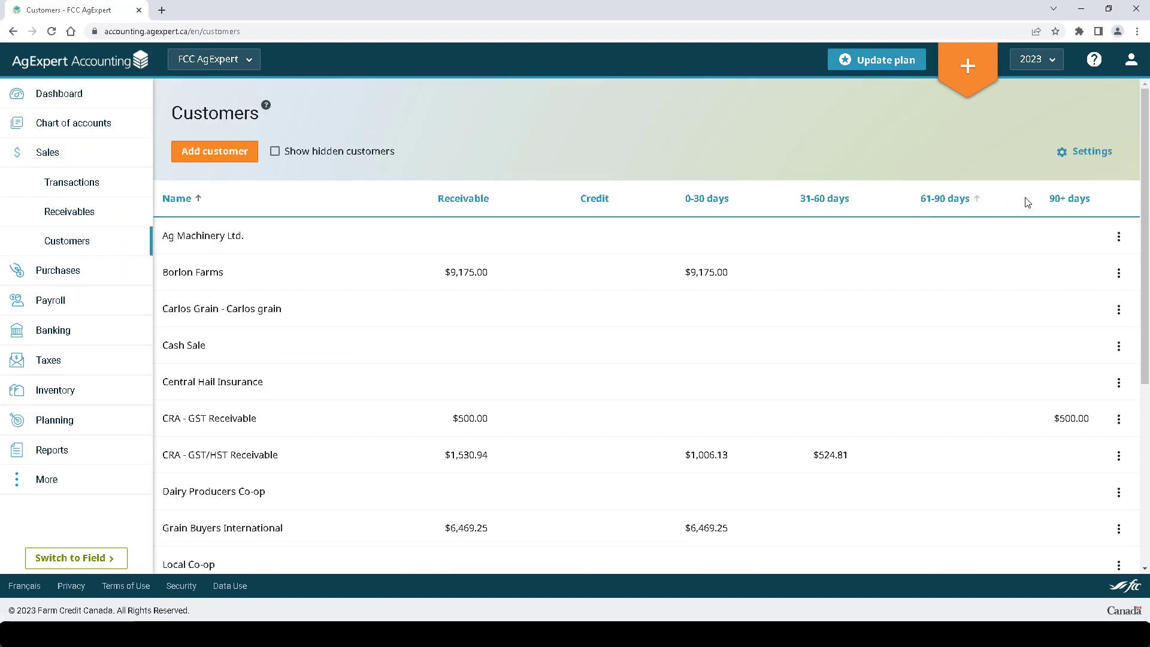
click(1083, 159)
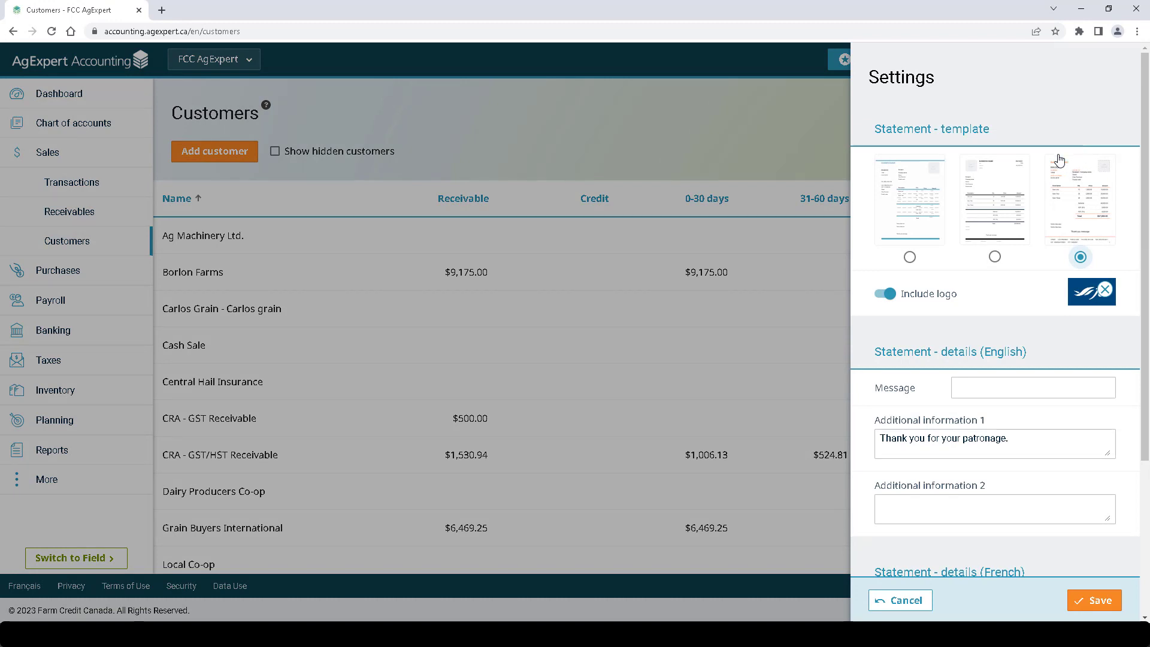
click(920, 200)
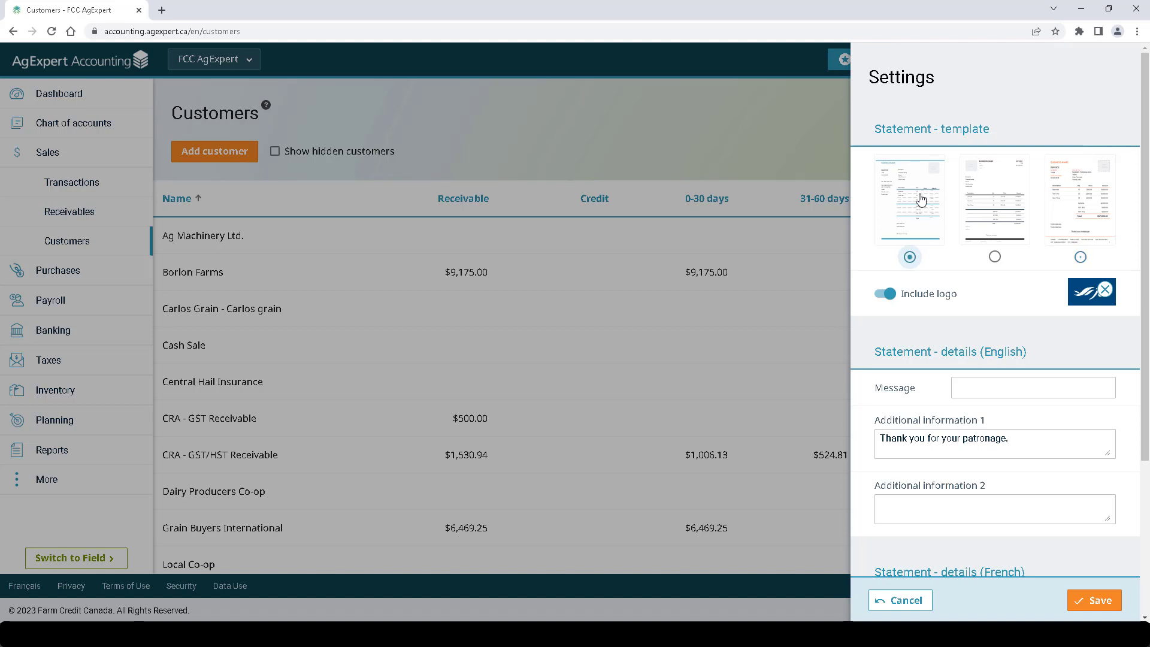
Keep the logo included, review the English and French message fields, and save the statement settings
click(888, 295)
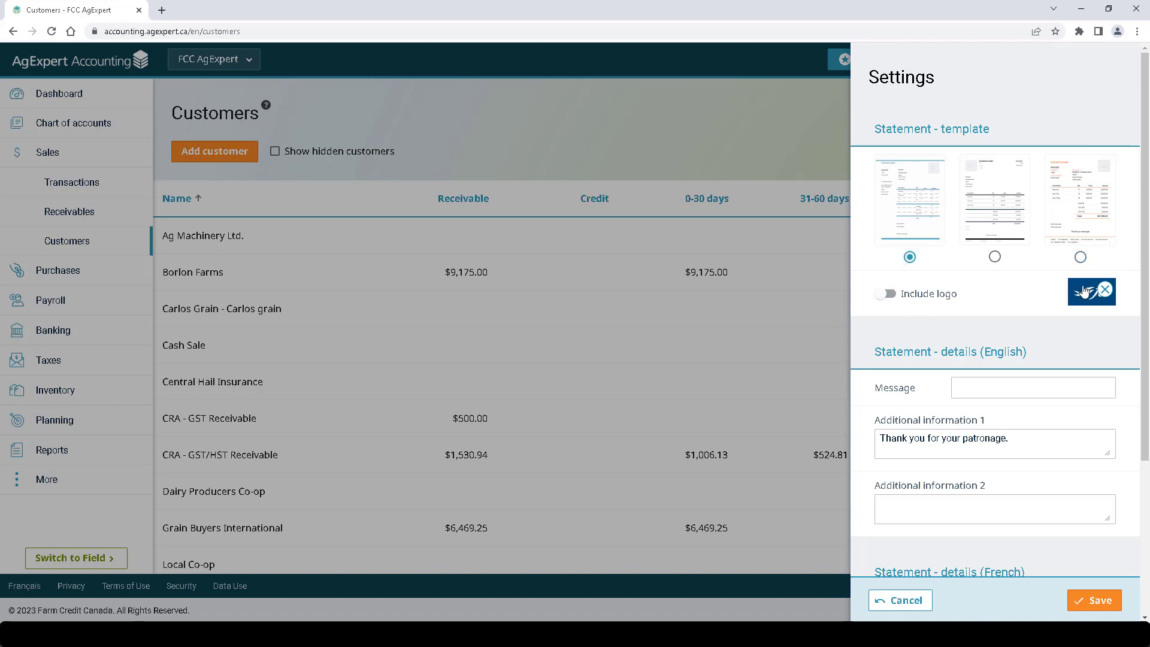
click(890, 295)
click(976, 384)
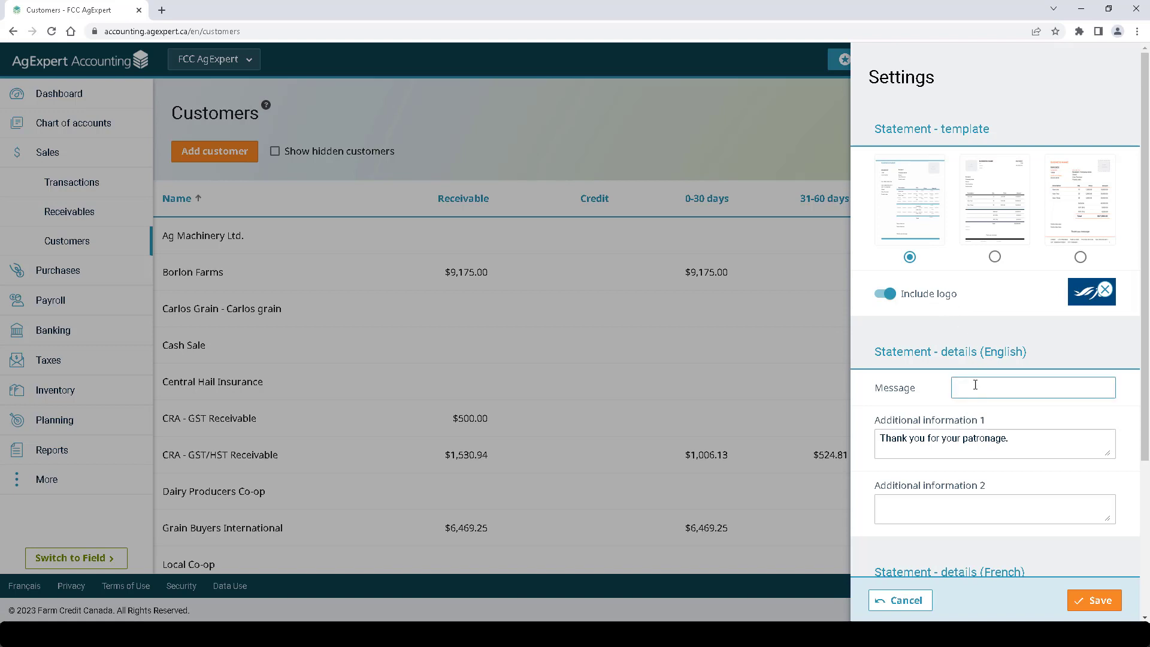
scroll(975, 384, down, 3)
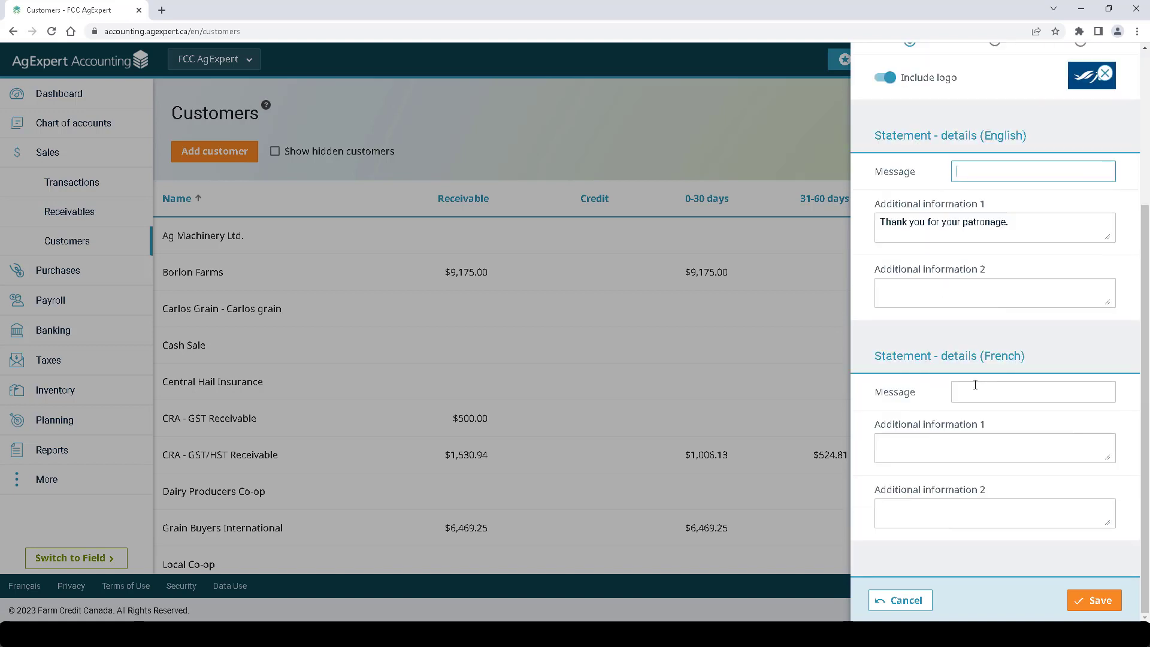
click(979, 293)
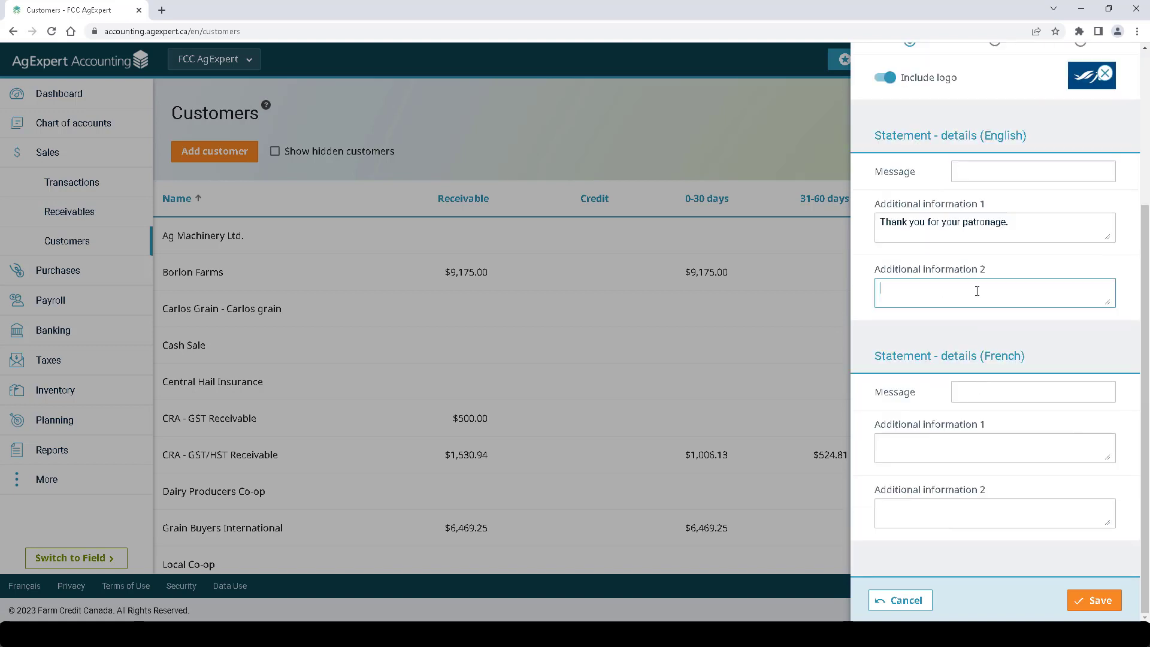
click(964, 507)
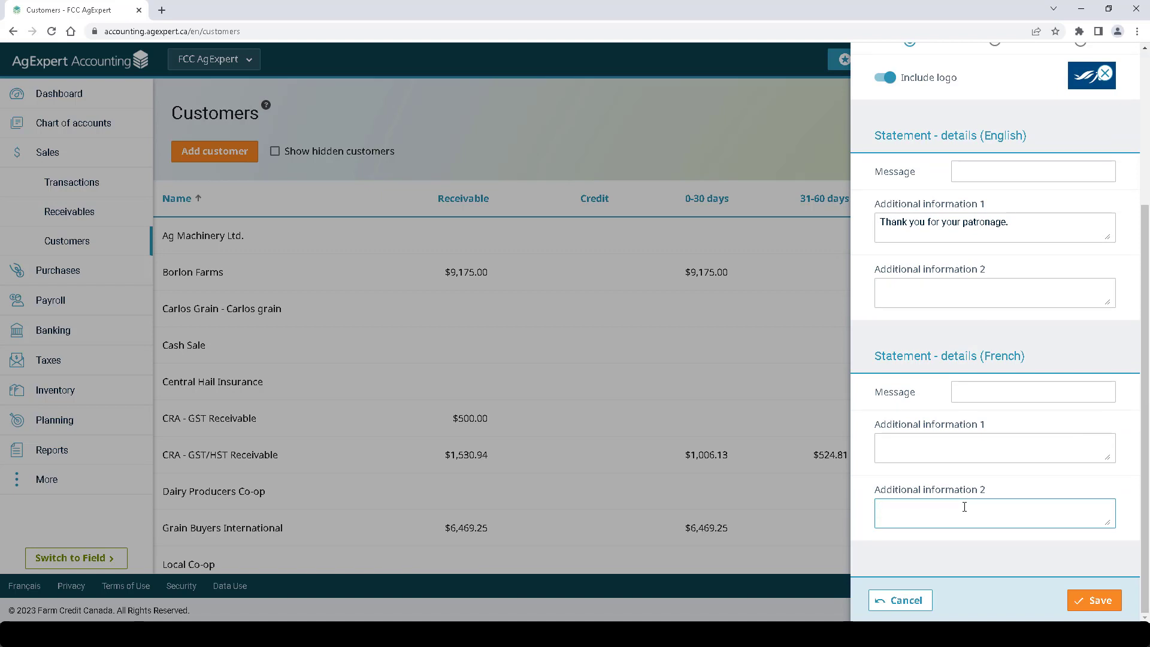
click(1074, 599)
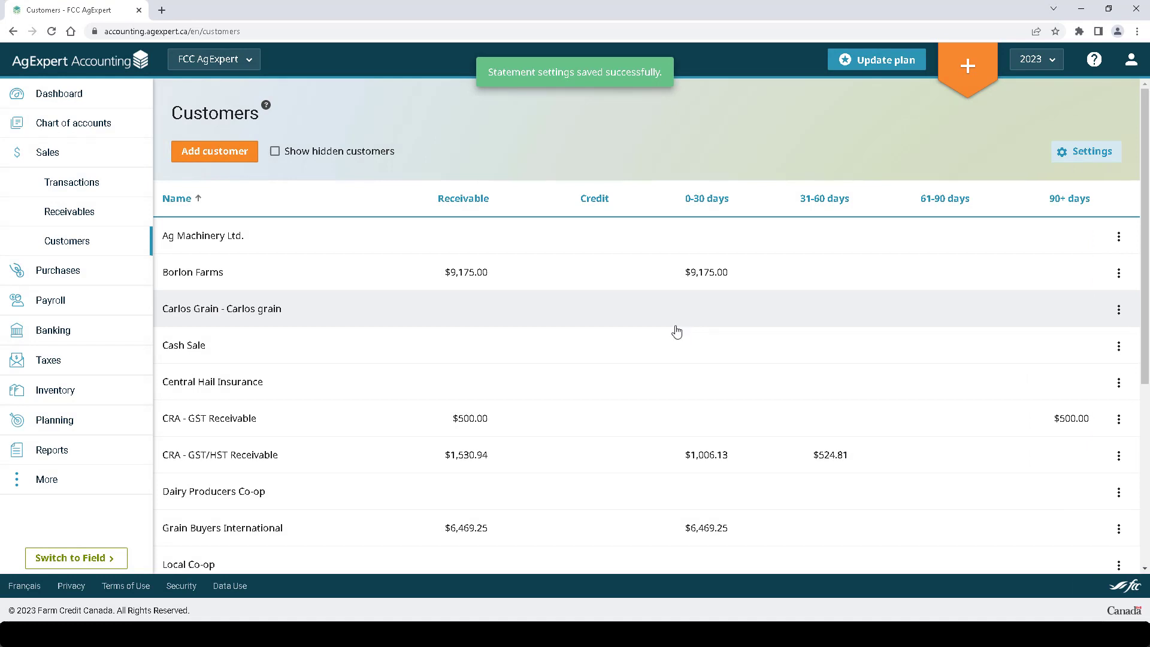
Start a new receivable charge in Sales for customer Borlon Farms
click(123, 197)
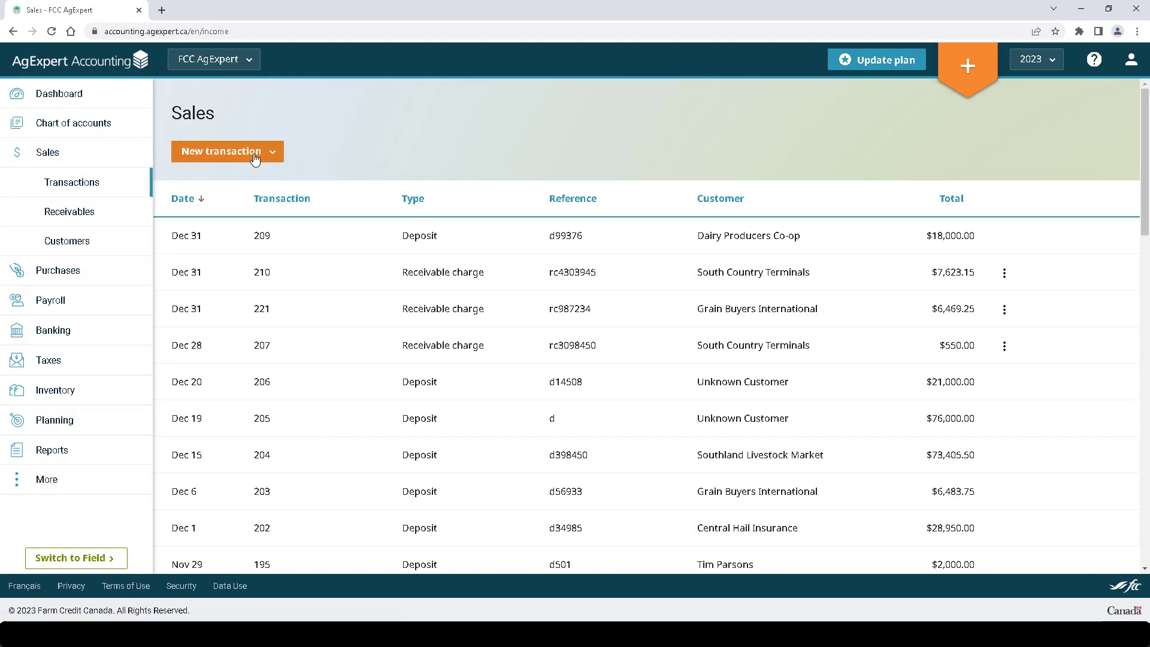
mouse_move(227, 152)
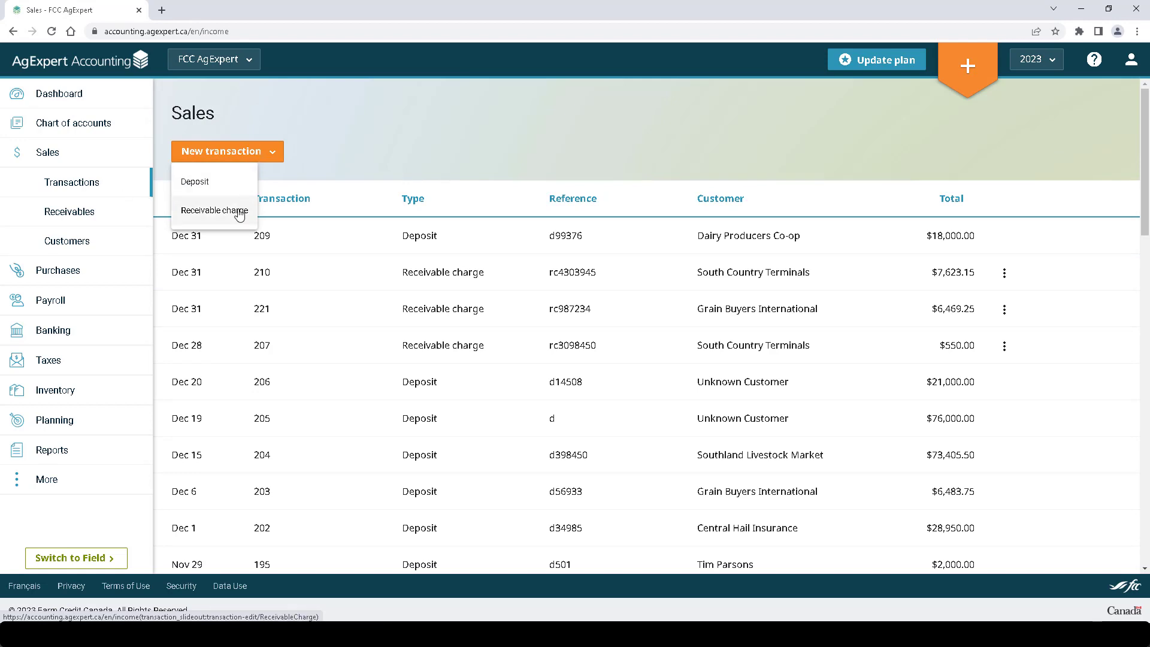
click(238, 210)
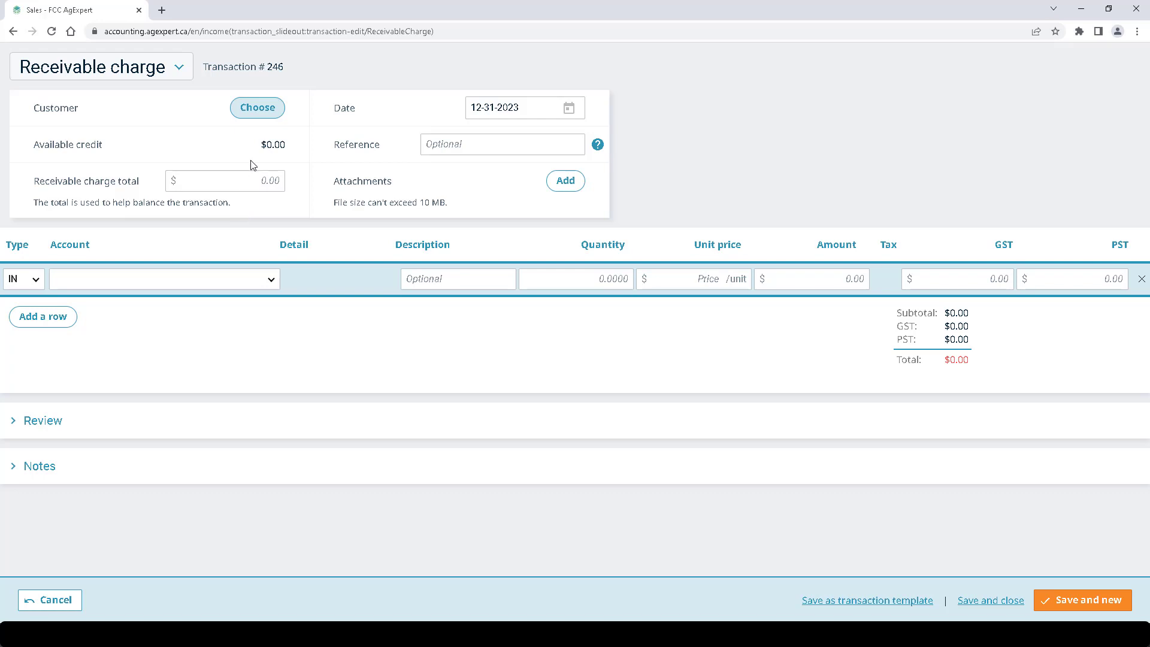
click(256, 109)
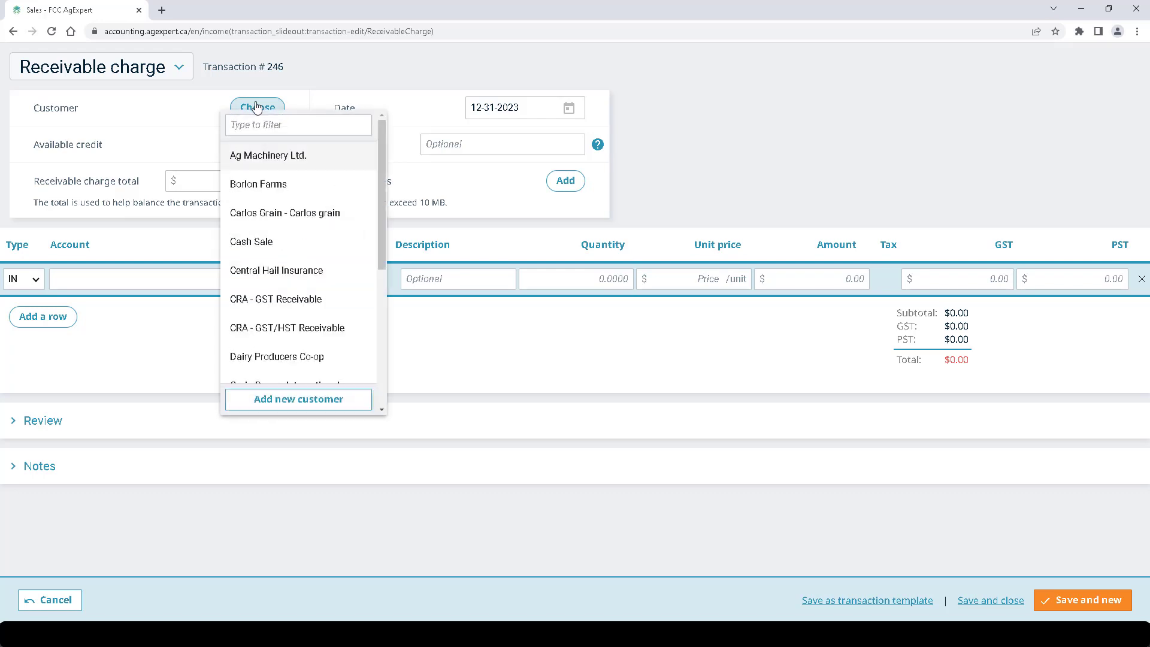
click(268, 186)
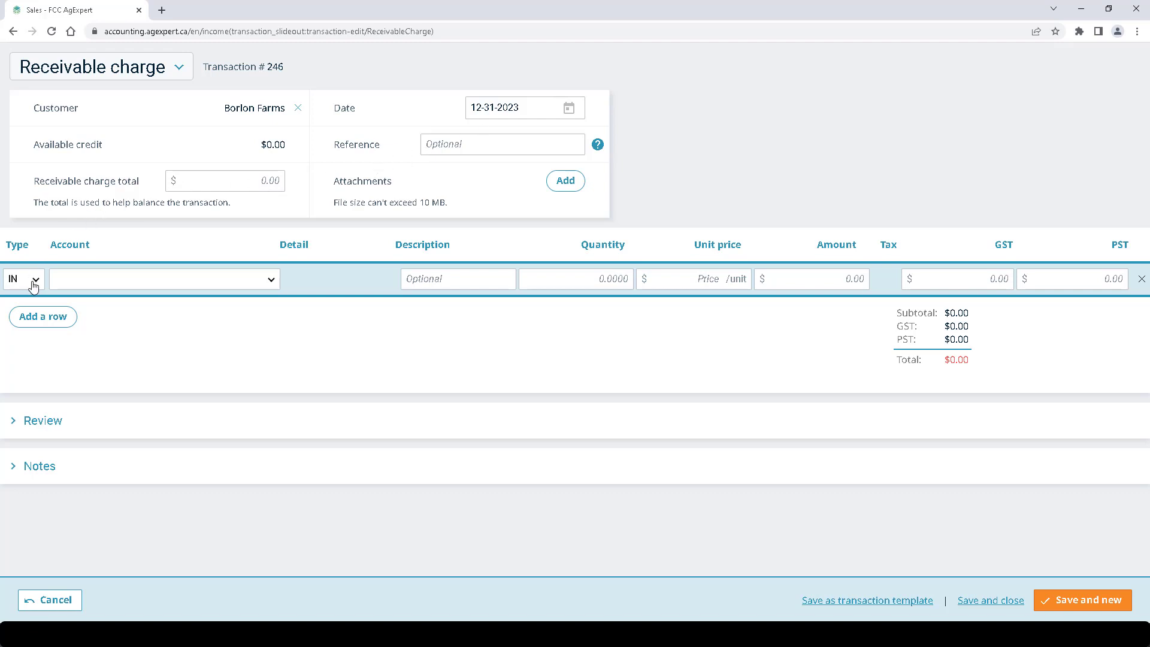
Book a $15,000.00 line to account 4010-00 Hard Red Spring Sales and add a blank row
click(263, 287)
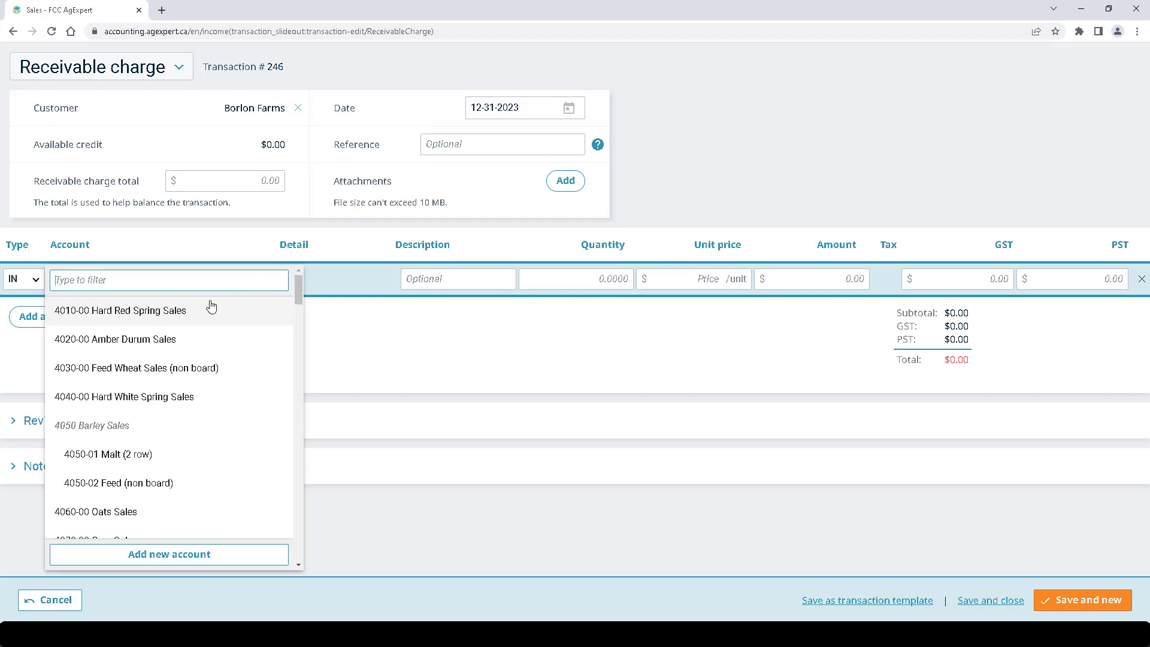
click(205, 311)
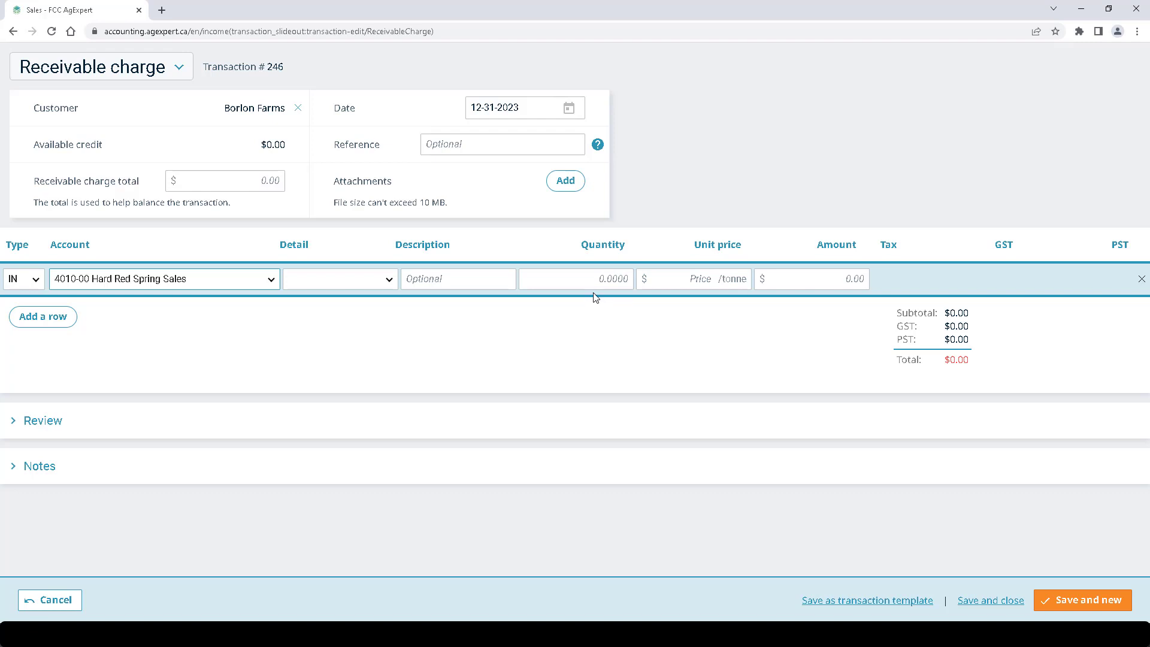
click(829, 276)
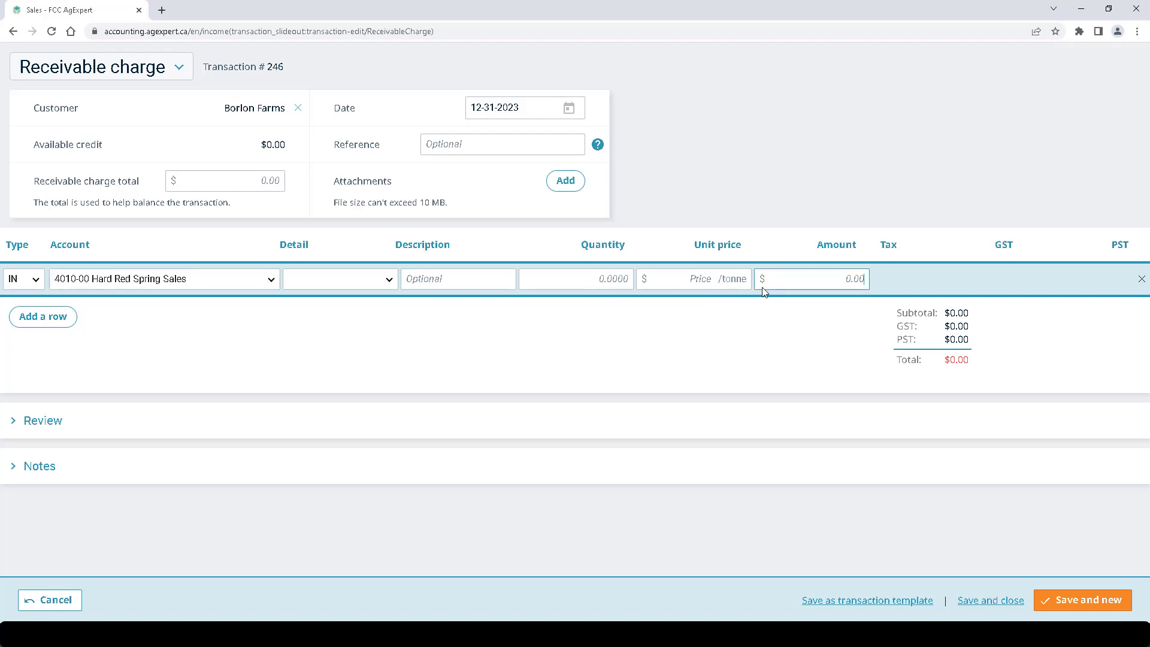
text(15000)
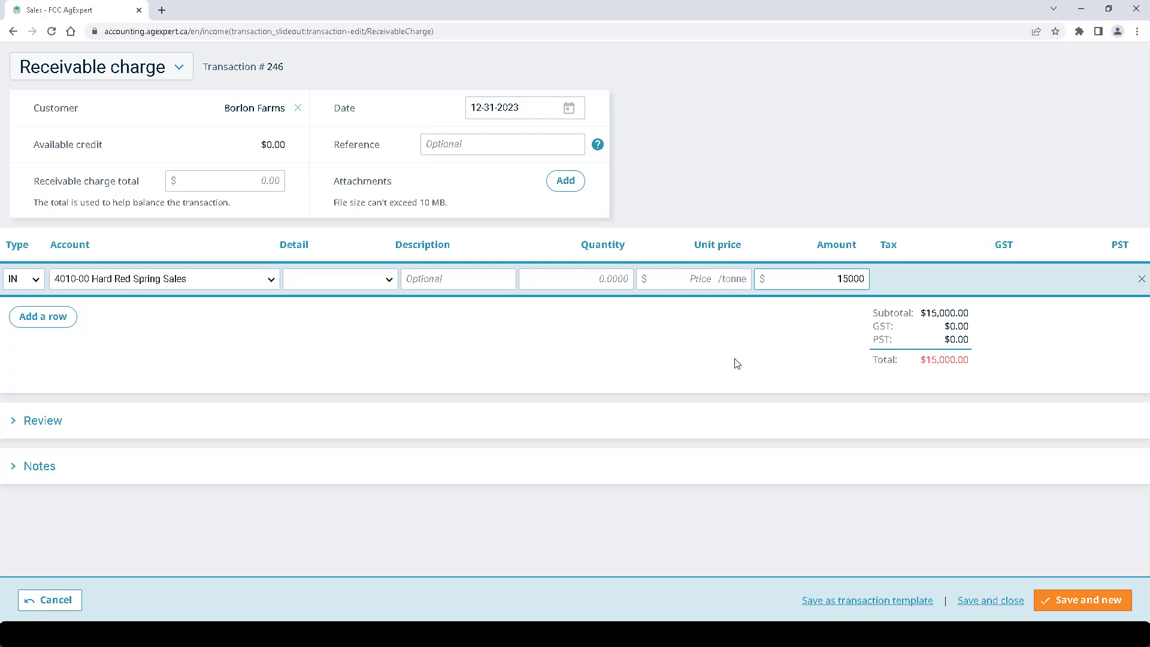
click(742, 363)
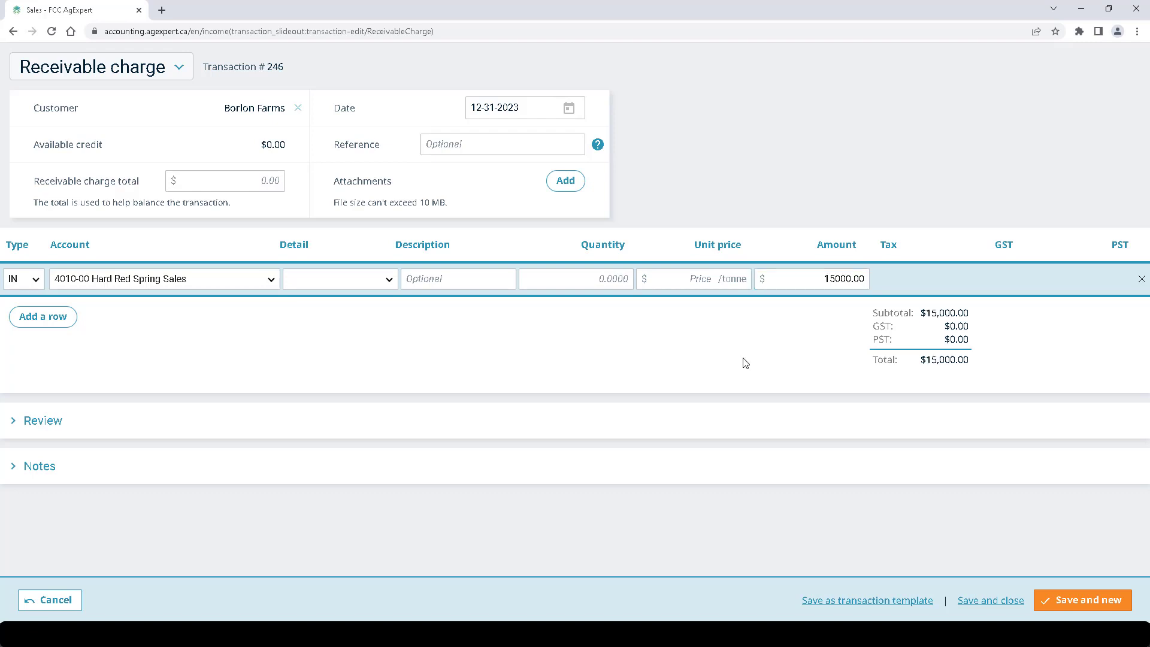
click(42, 320)
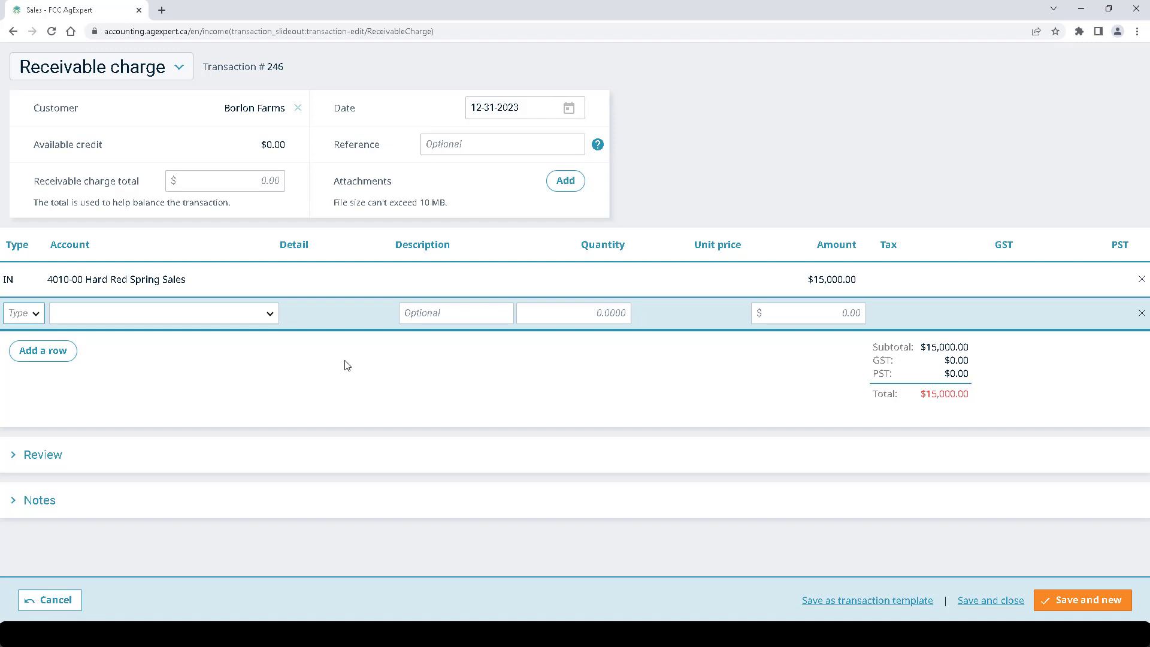
Save and close the charge, then show actions for Borlon Farms transaction 246 at $15,000.00
click(992, 600)
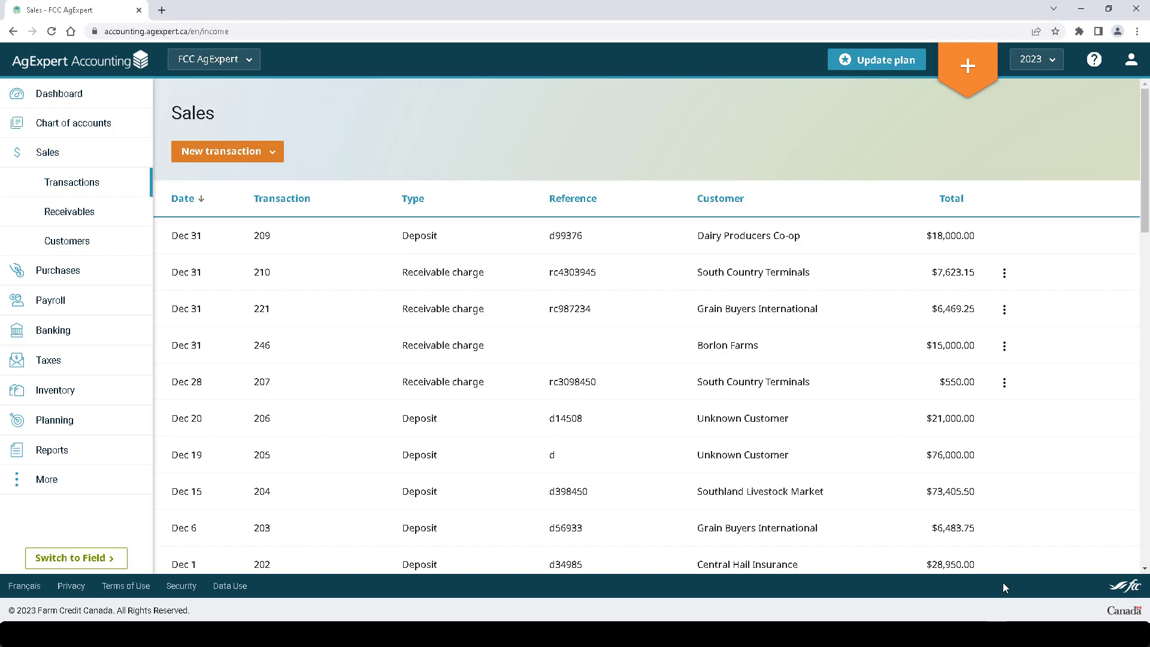
click(1004, 347)
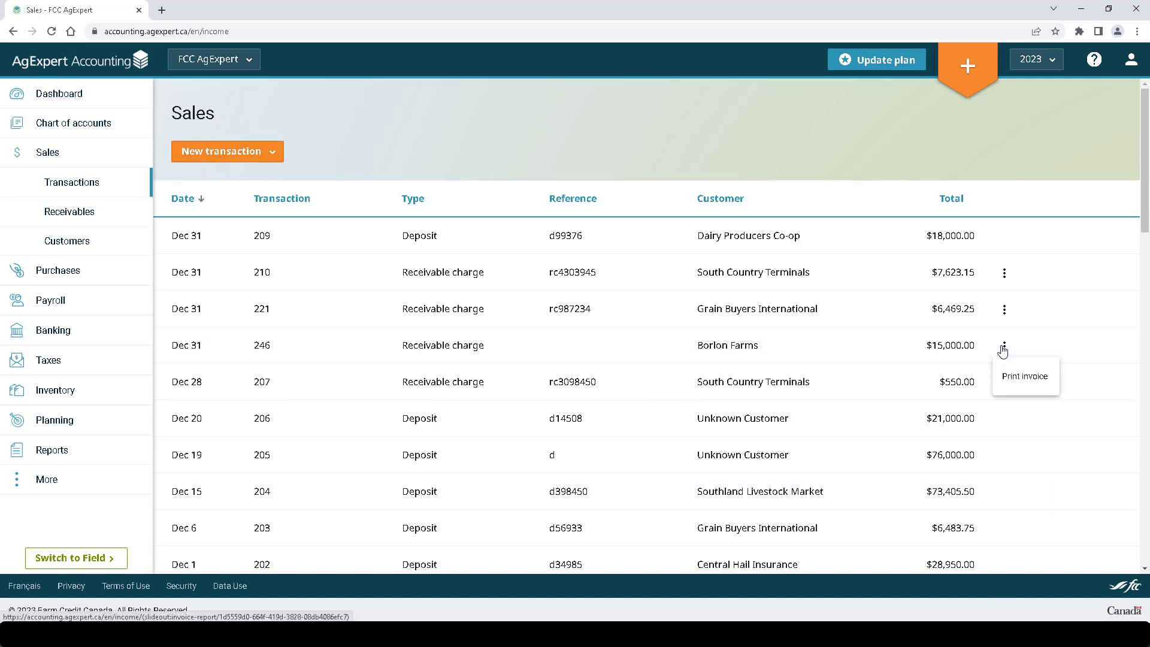
click(1022, 383)
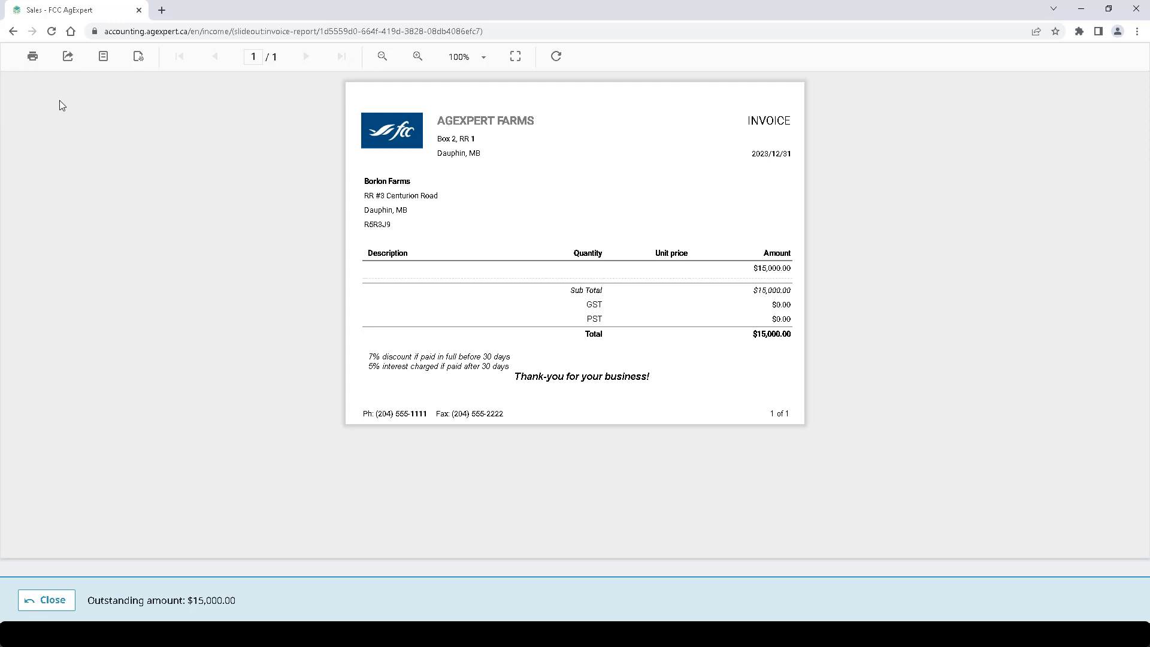
click(71, 65)
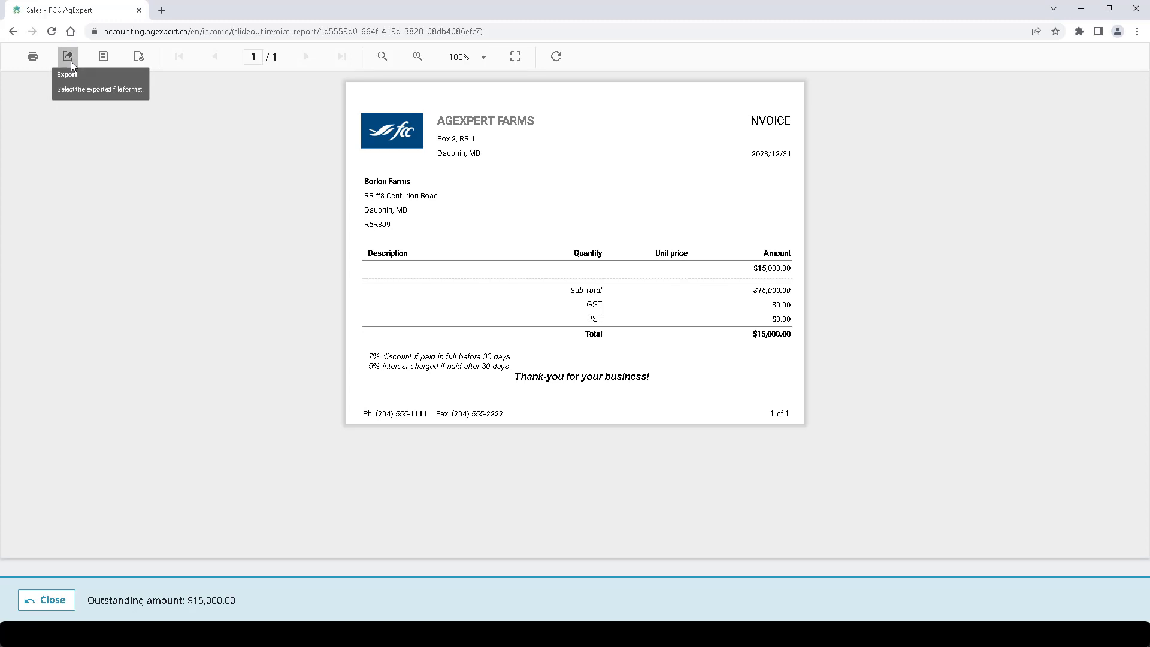
click(72, 65)
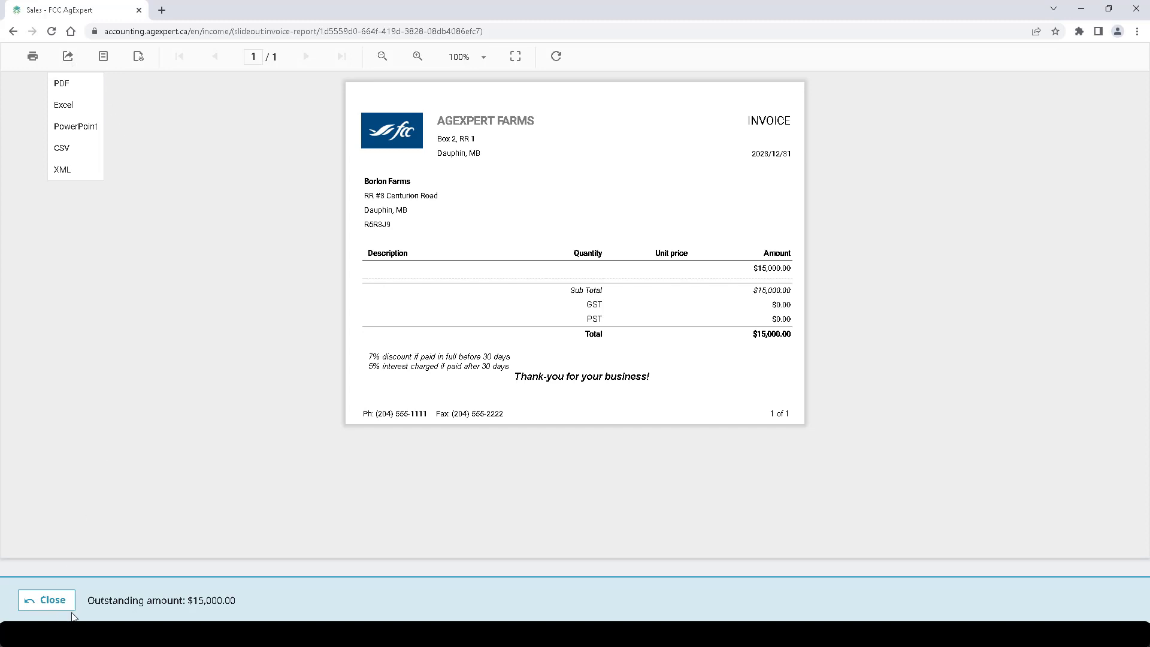
click(48, 600)
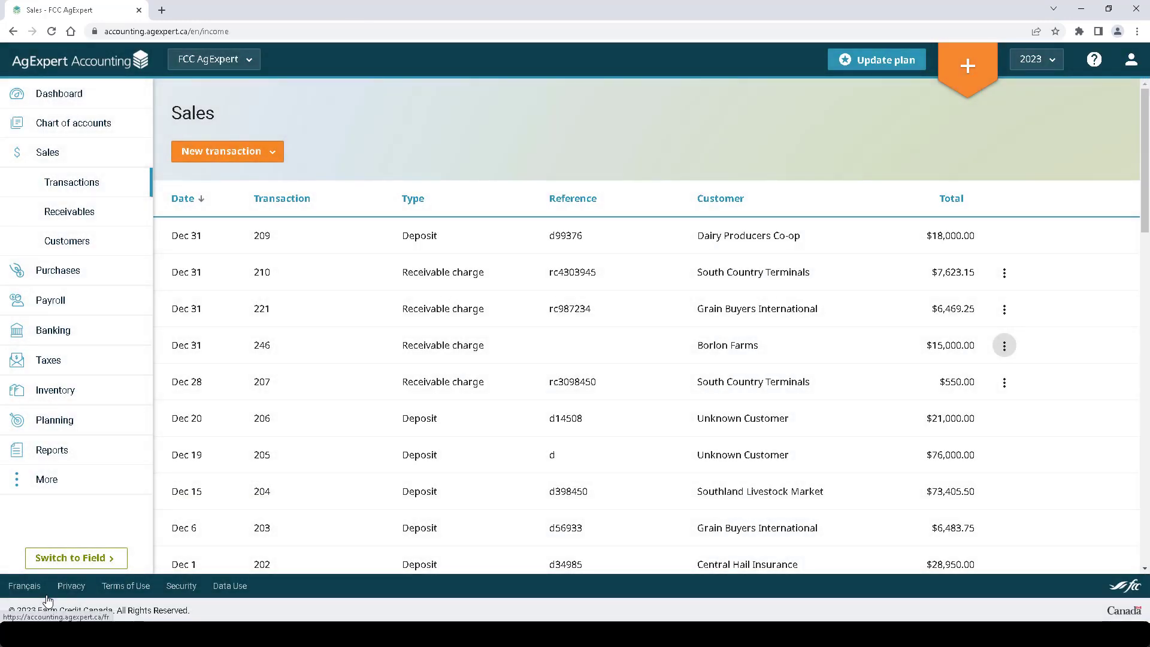
Print the Borlon Farms customer statement from the Customers list, showing $24,175.00 due
click(93, 248)
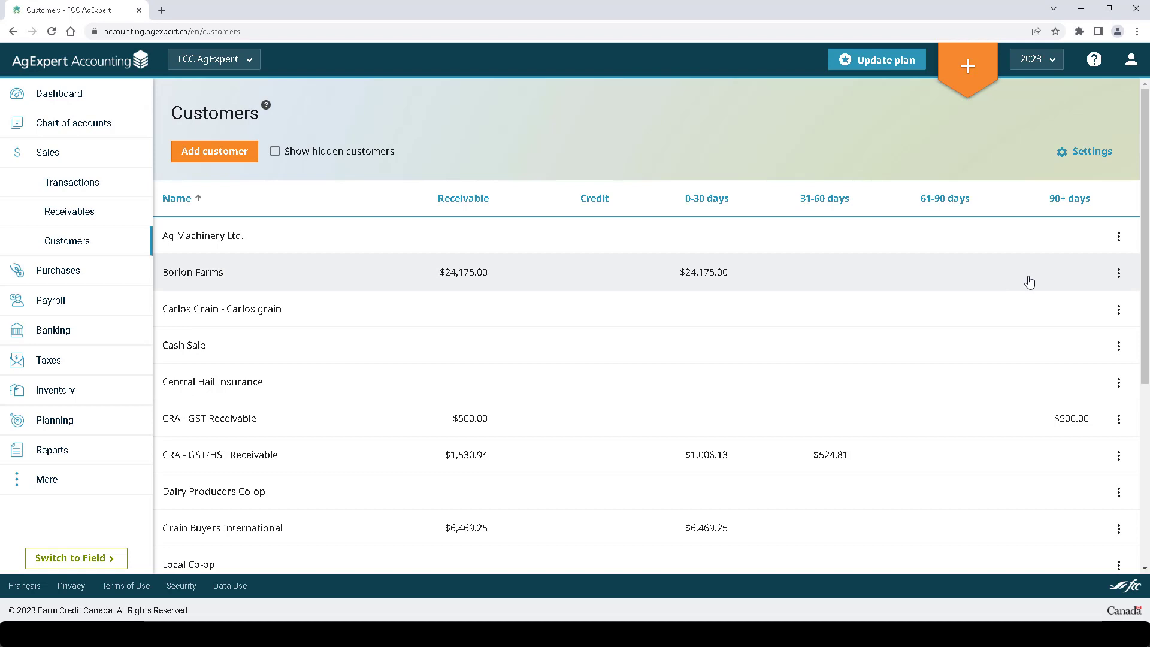
click(1119, 273)
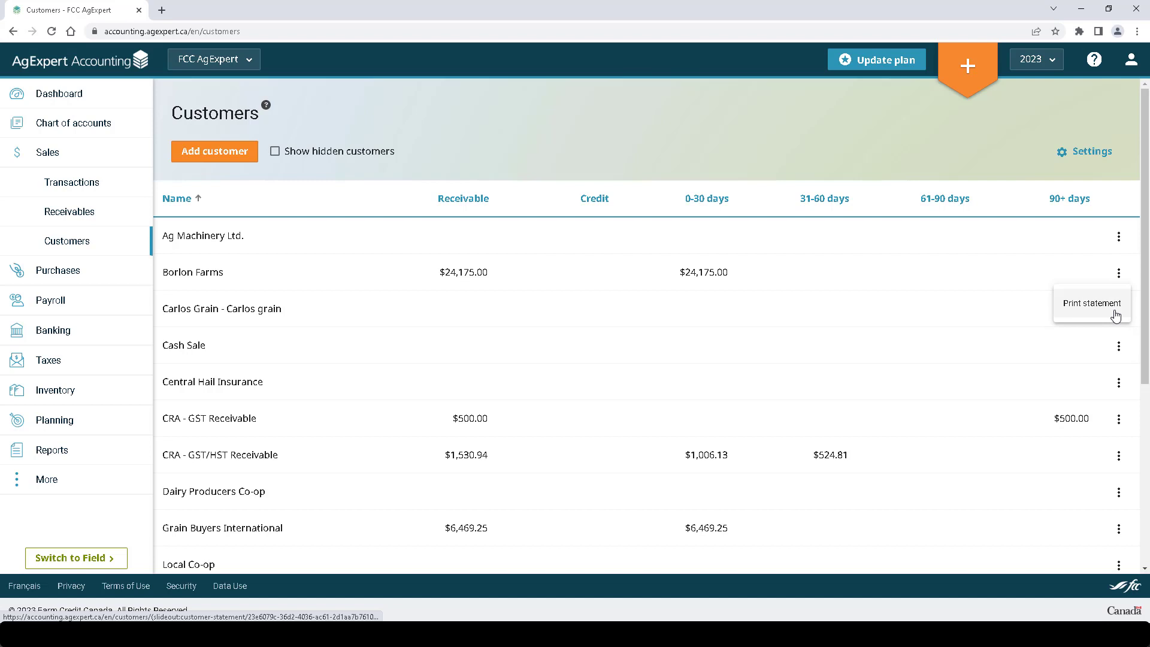
click(1092, 304)
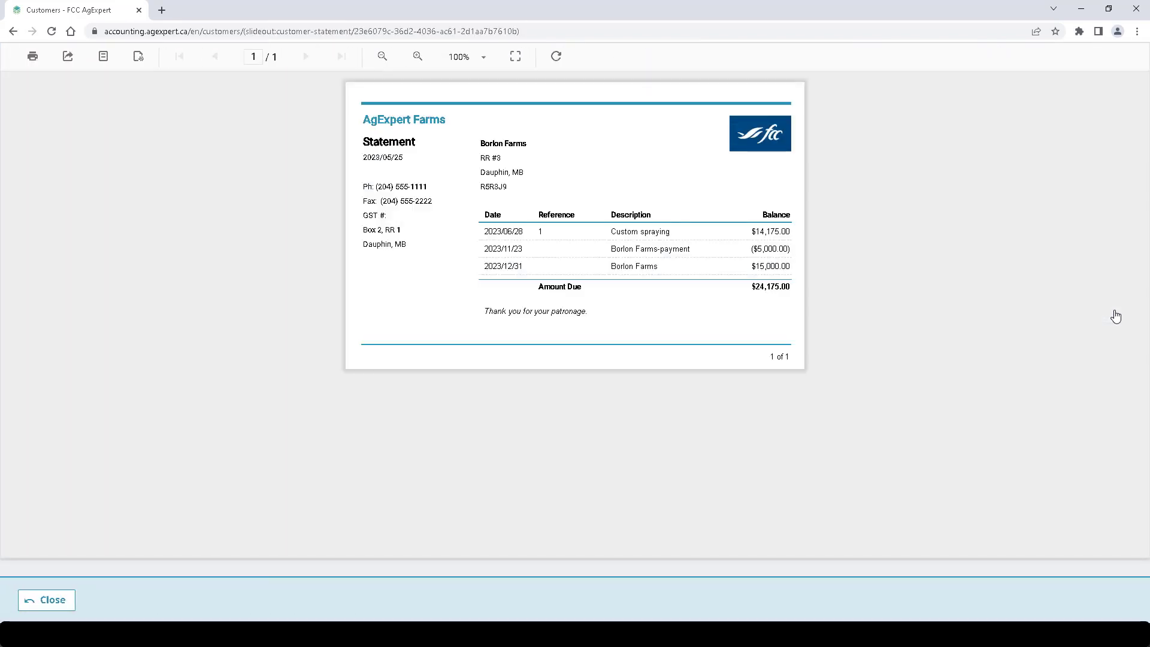